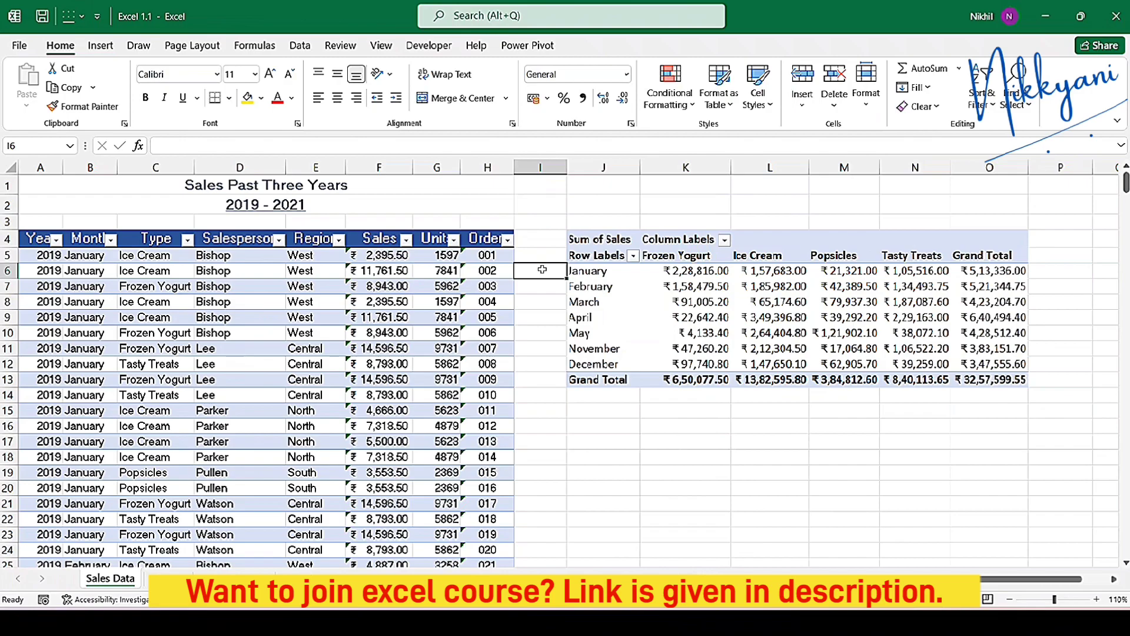
Remove the Type field from the column area of the monthly sales PivotTable.
click(608, 303)
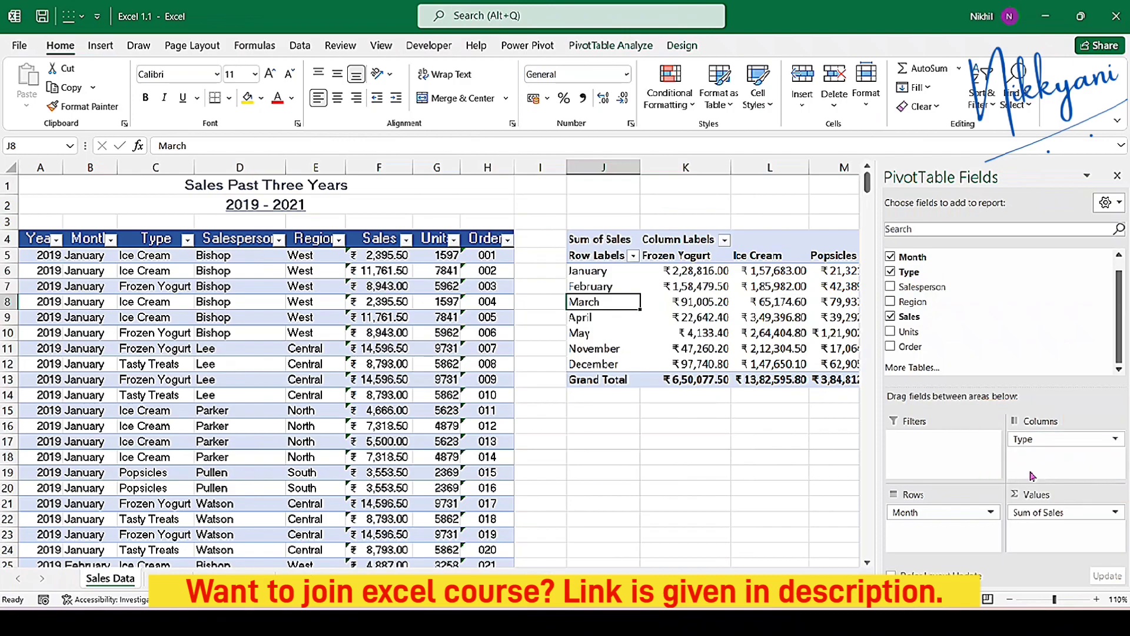
drag(1040, 442, 748, 418)
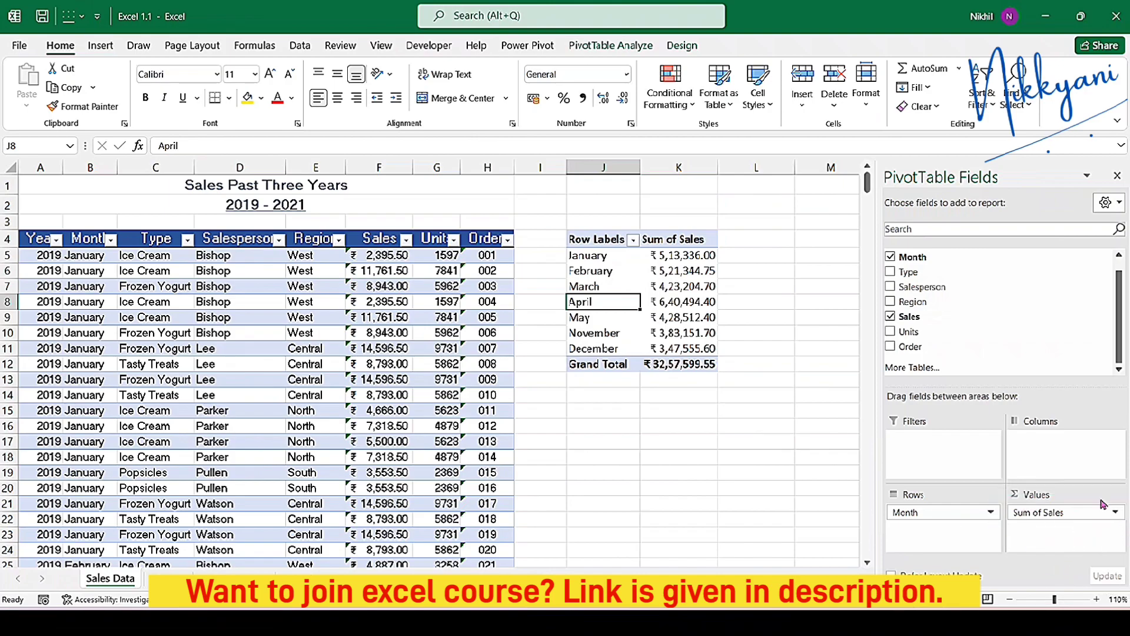
Add the Sales field a second time as a value, summarized by Average and named "Average of Sales".
drag(911, 287, 1044, 526)
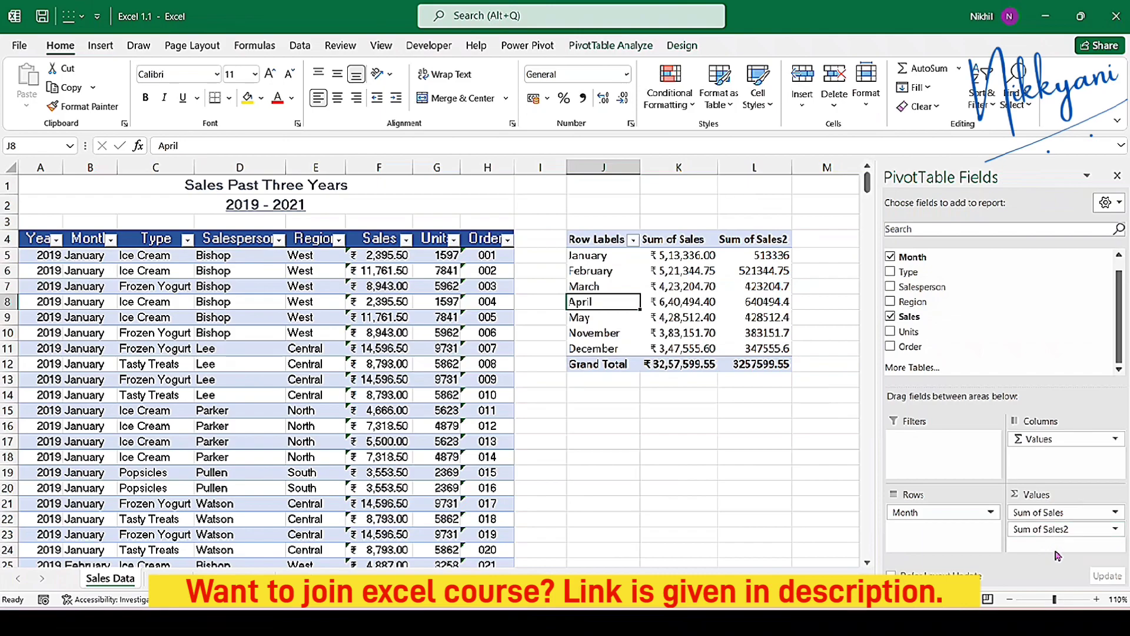
click(1061, 532)
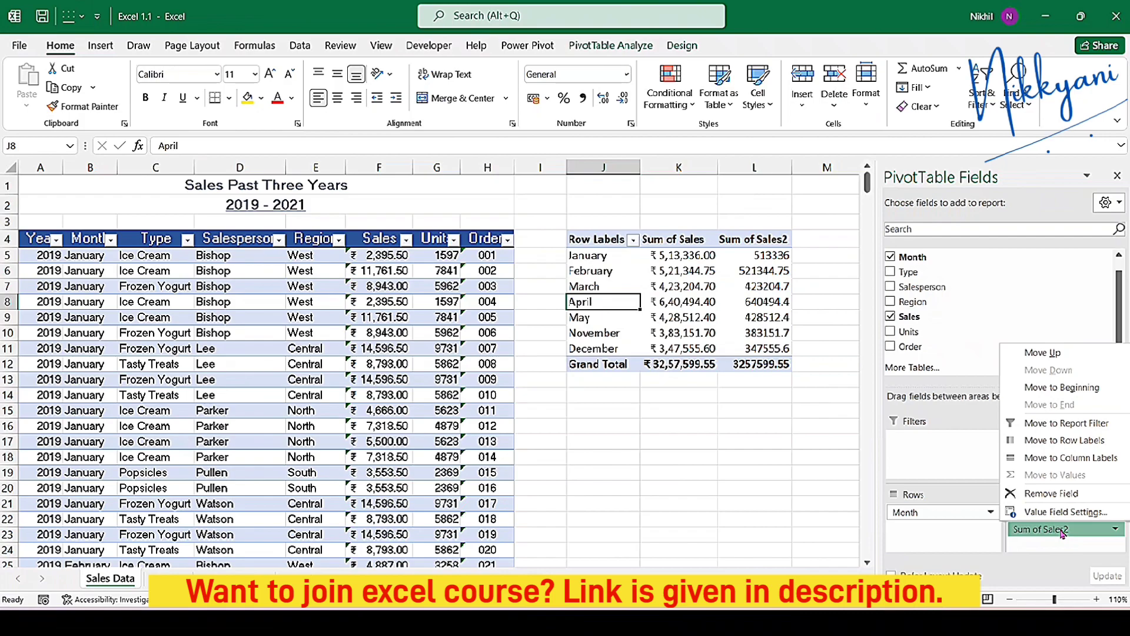
click(1062, 513)
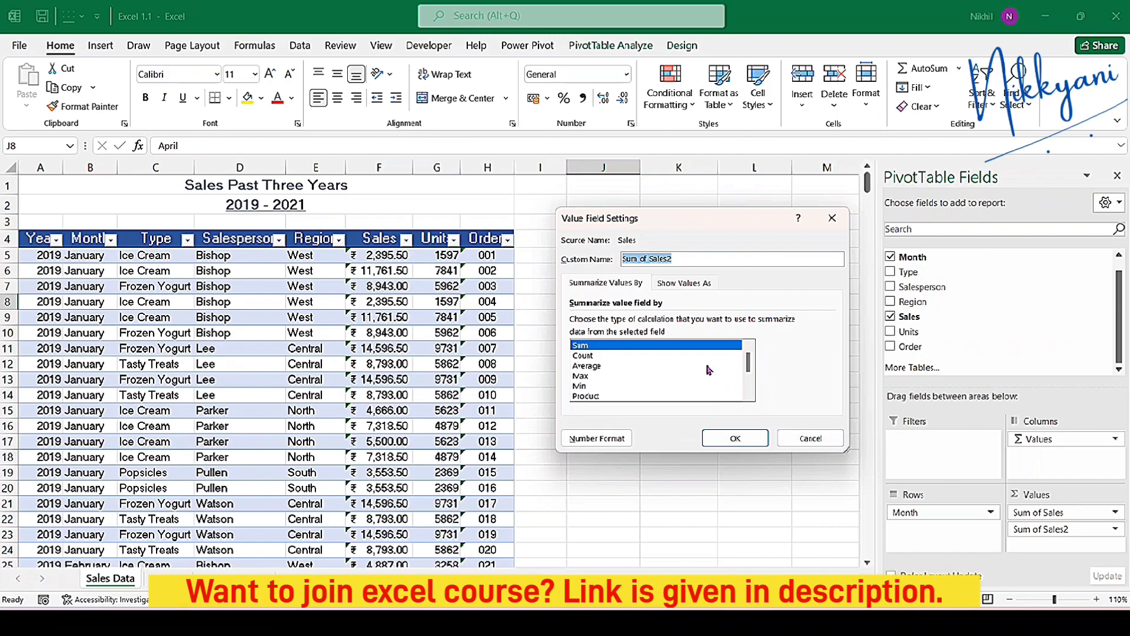
click(598, 370)
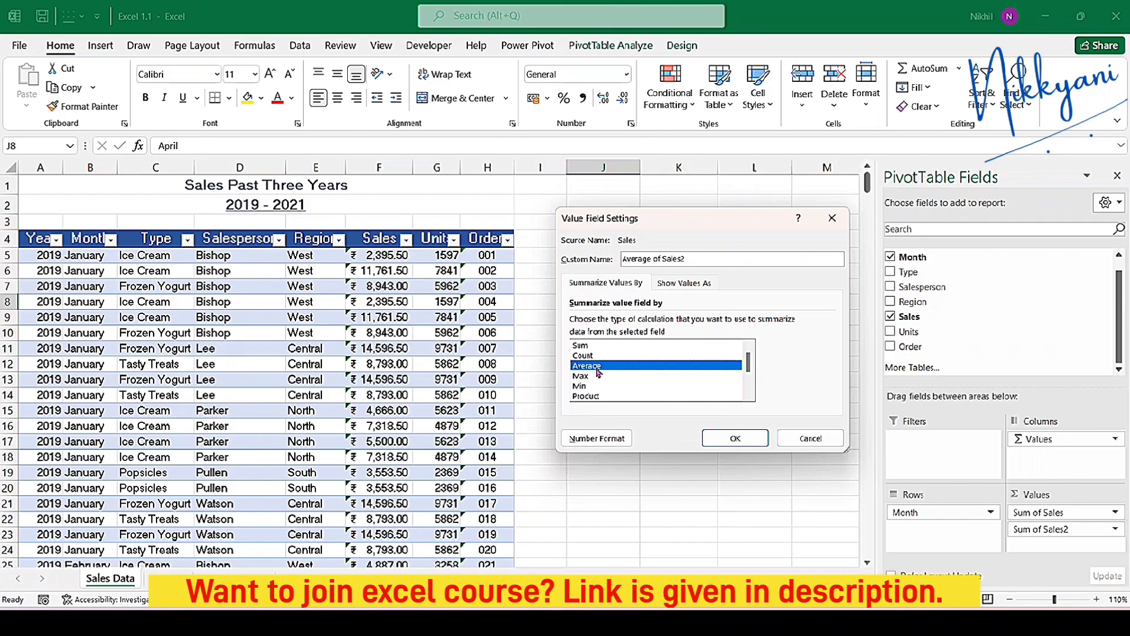
click(700, 258)
key(BackSpace)
click(715, 438)
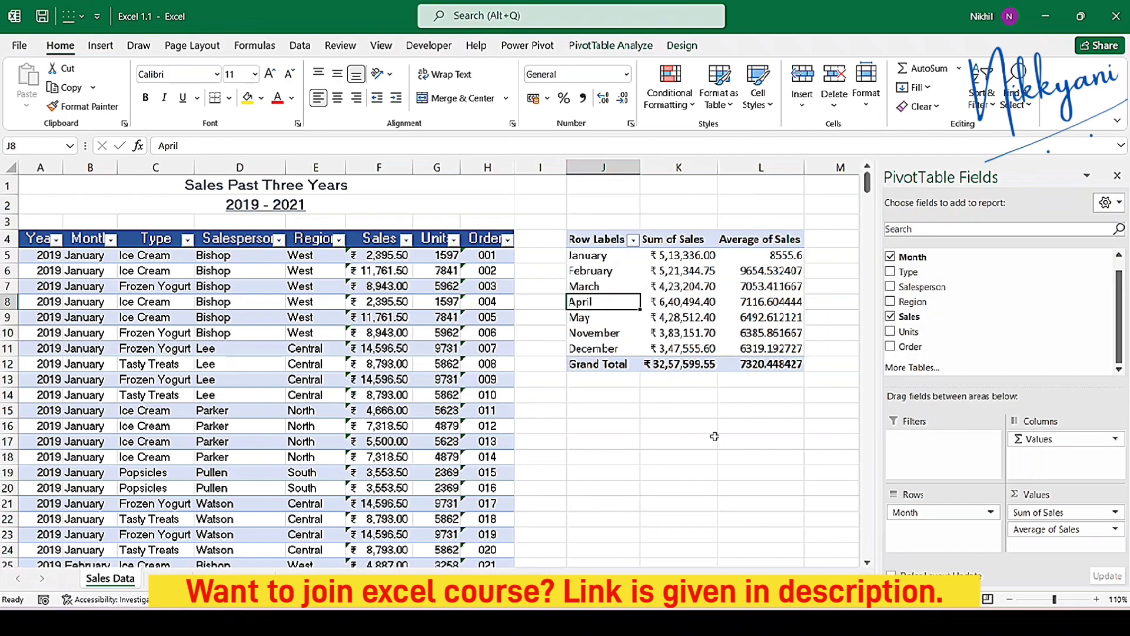
Add the Sales field a third time as a value, summarized by Count and named "Count of Sales".
mouse_move(703, 226)
mouse_down()
mouse_move(801, 318)
mouse_move(830, 390)
mouse_up()
drag(909, 316, 1051, 552)
click(1120, 546)
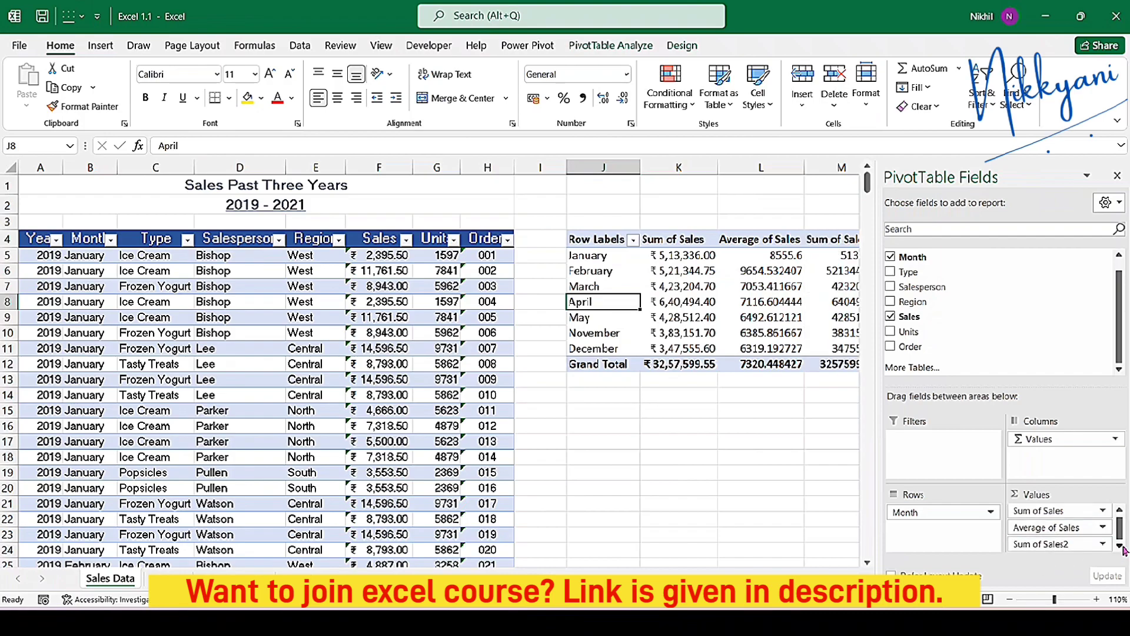
click(1051, 544)
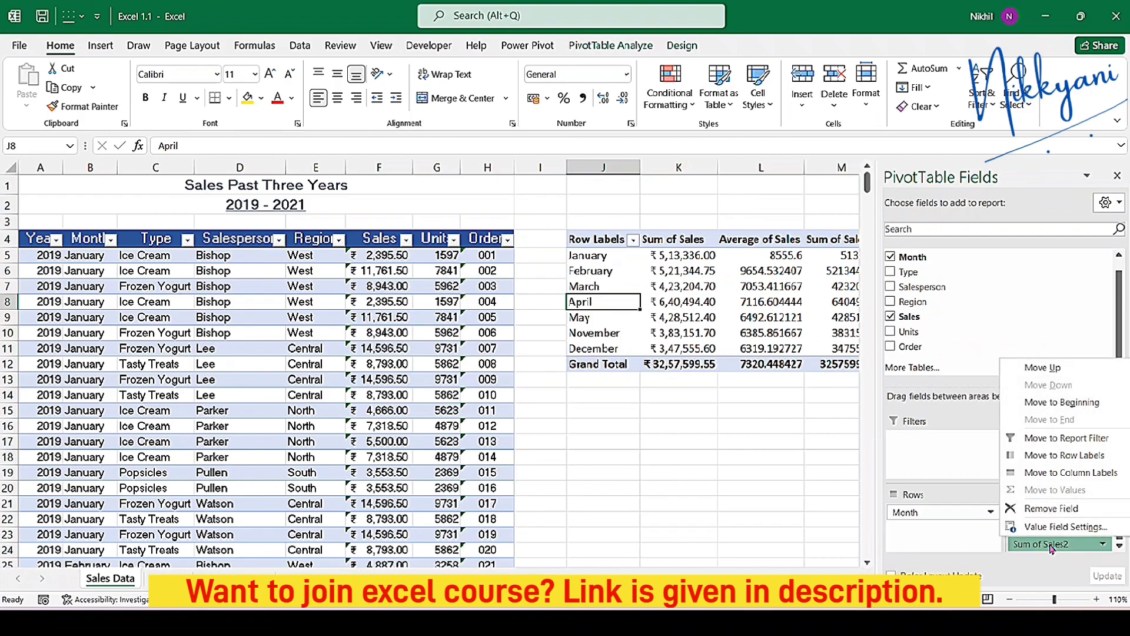
click(1060, 527)
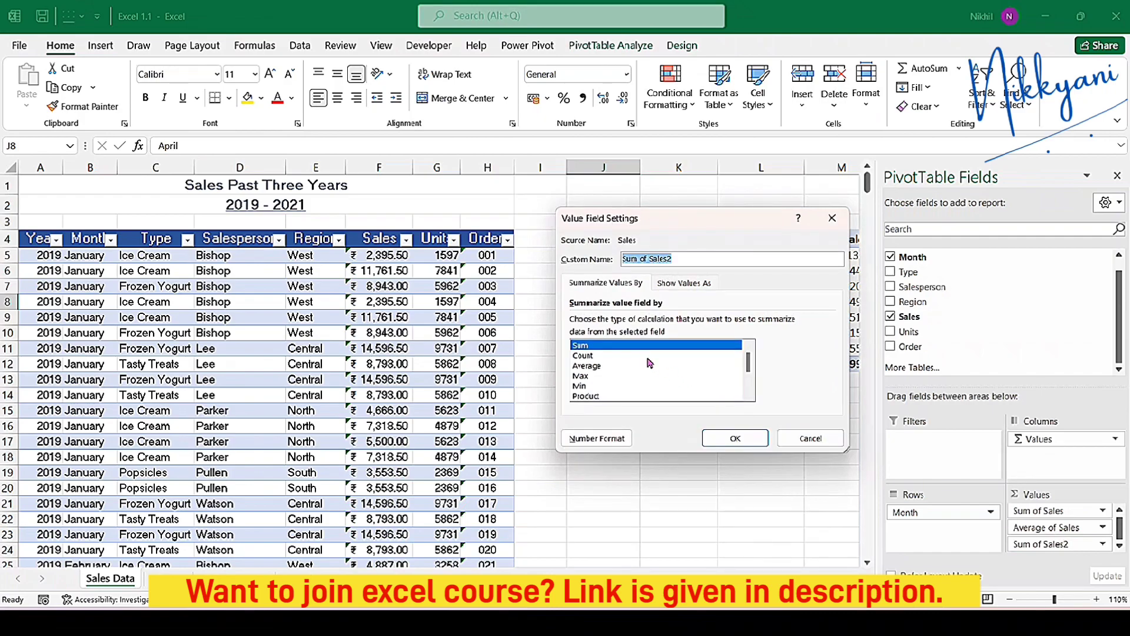
click(599, 357)
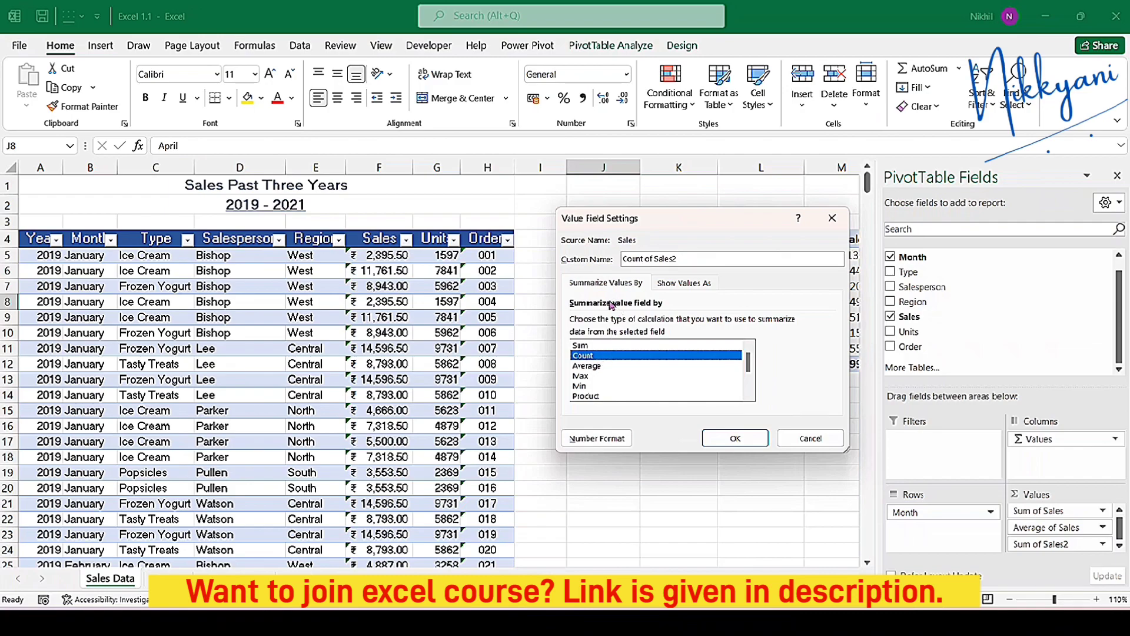
click(693, 260)
key(BackSpace)
click(723, 440)
click(747, 425)
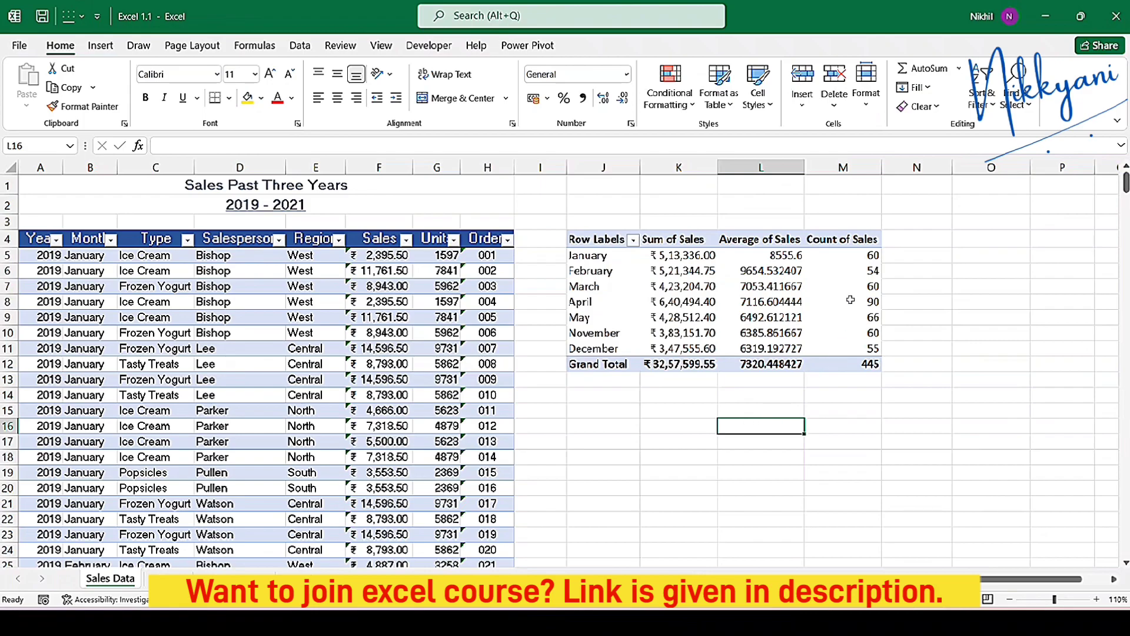
click(861, 258)
click(847, 275)
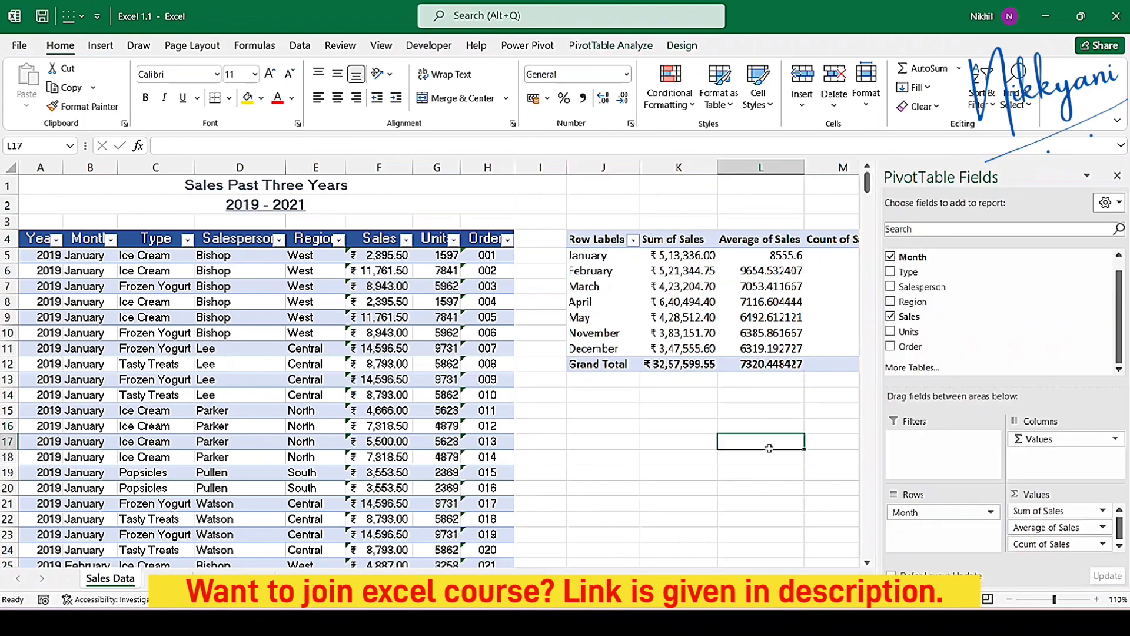
click(769, 446)
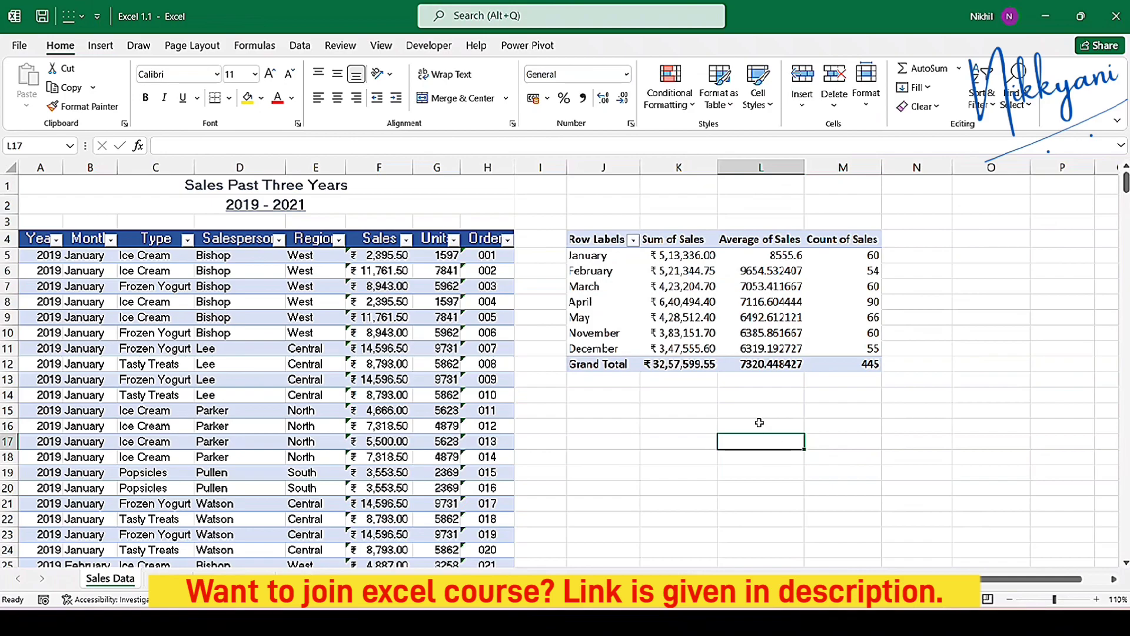
Add the Sales field to the PivotTable values once more and place it after Count of Sales.
click(643, 303)
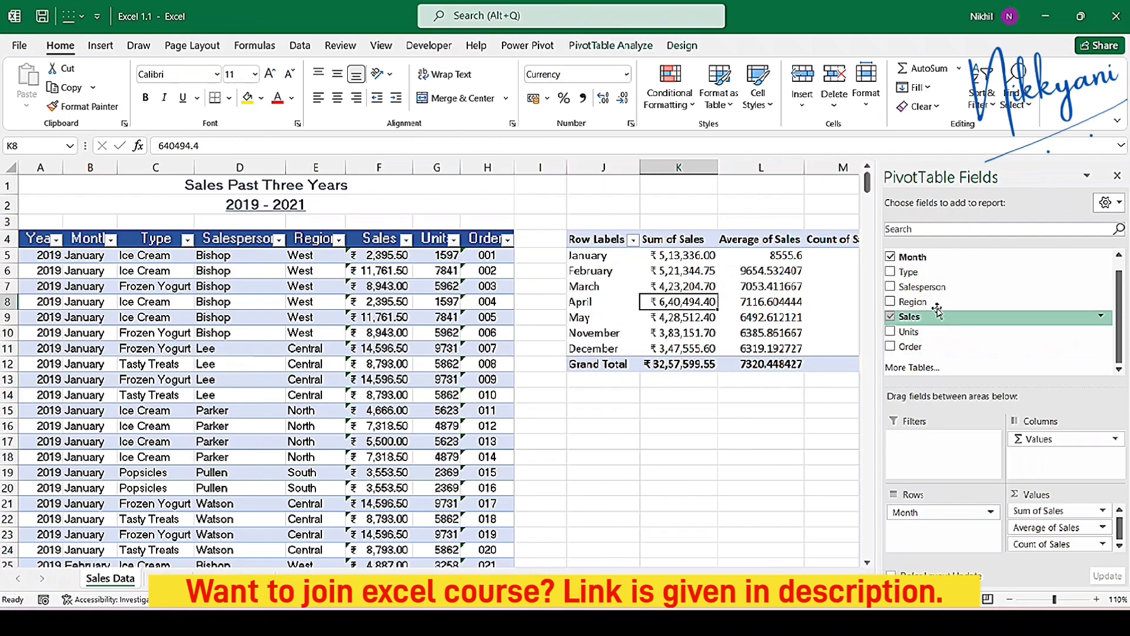
drag(929, 320, 1055, 549)
click(1119, 545)
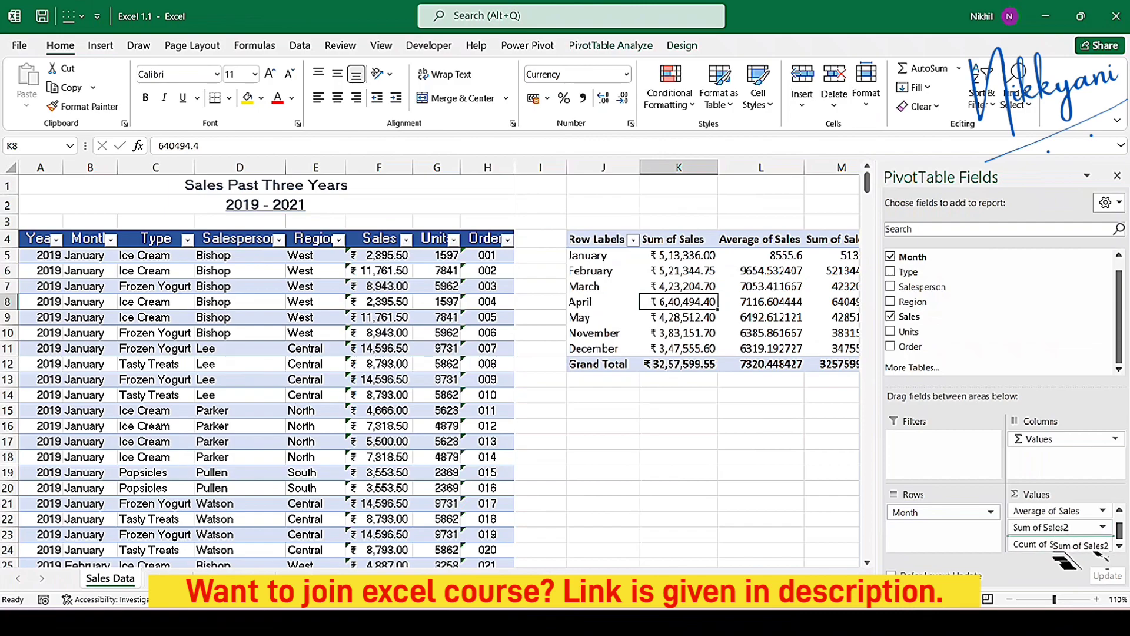
drag(1083, 551, 1068, 533)
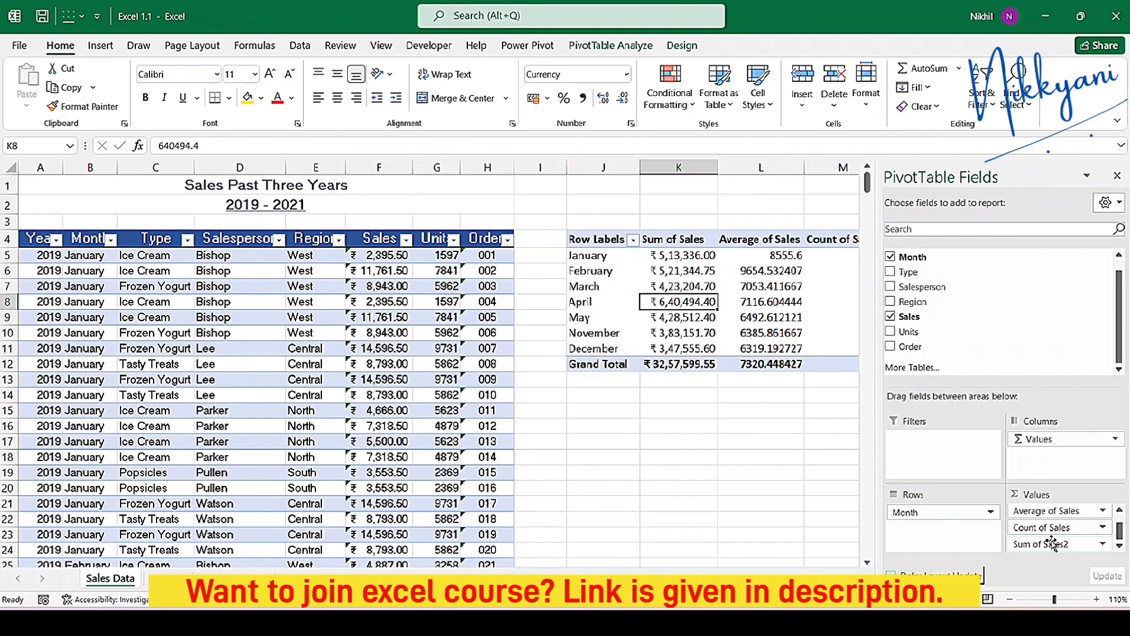
Set the newly added Sales value field, Sum of Sales2, to show its values as % of Grand Total.
click(1052, 545)
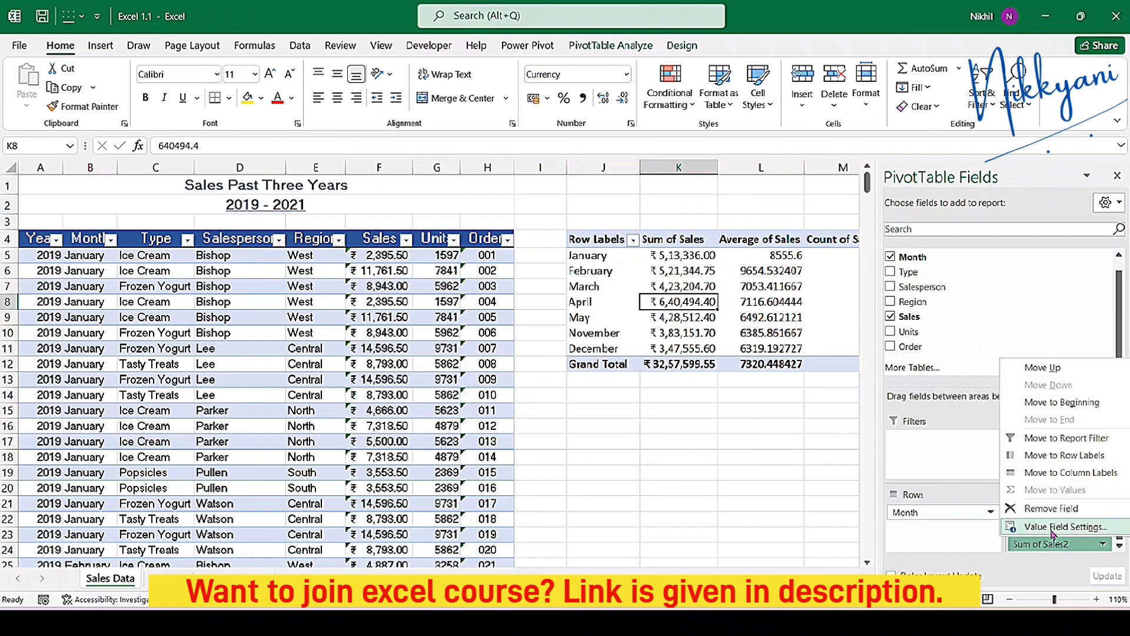
click(1053, 530)
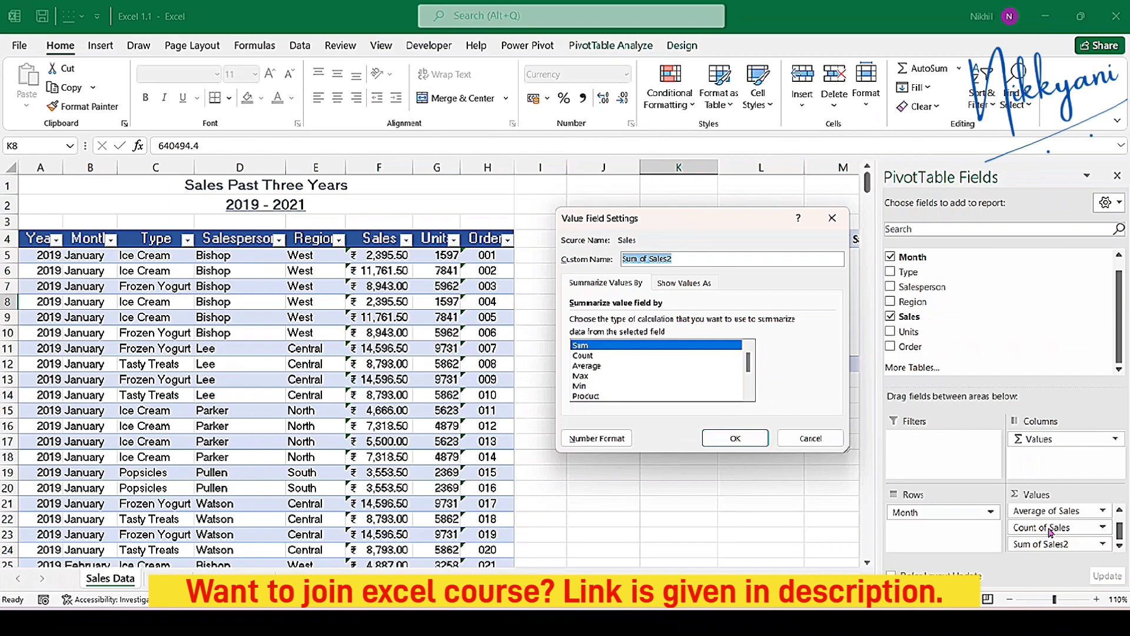
click(676, 285)
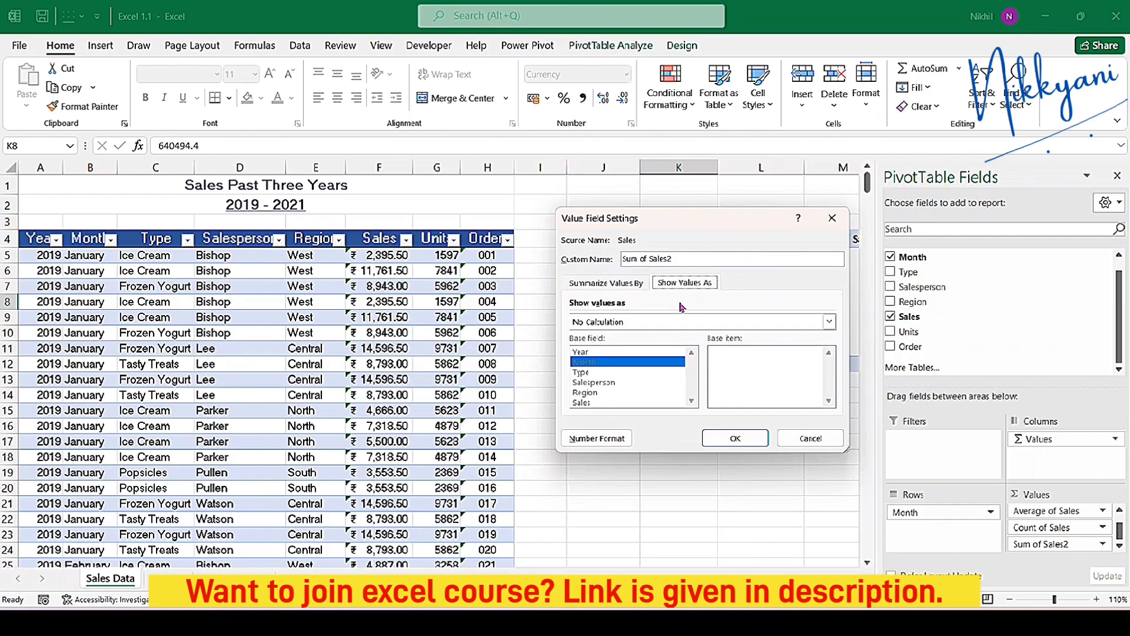
click(830, 322)
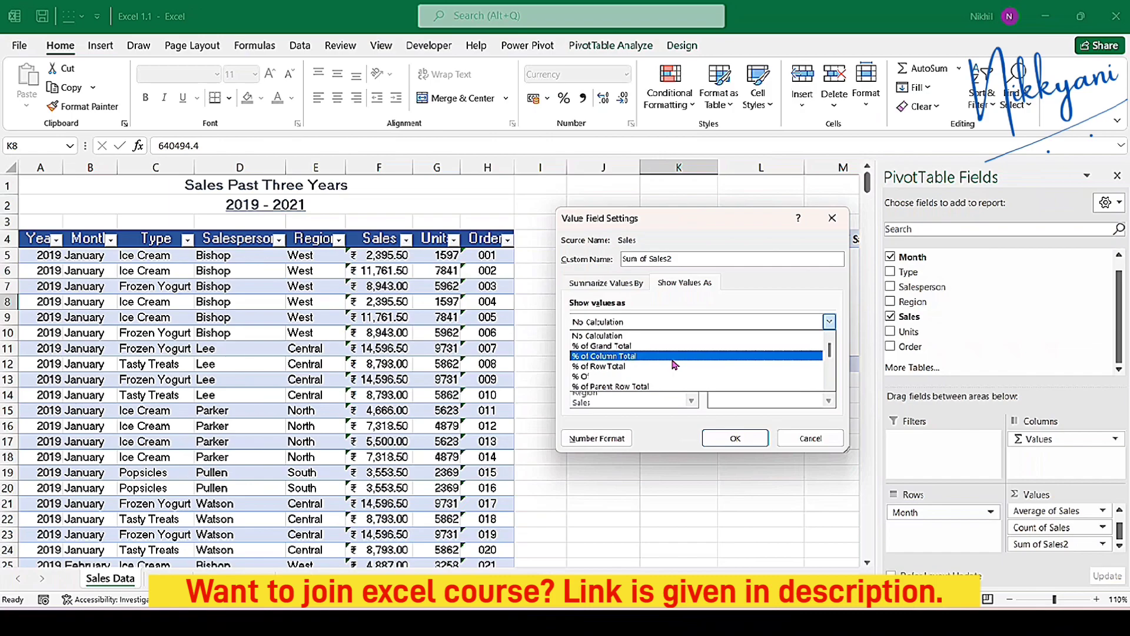
click(639, 347)
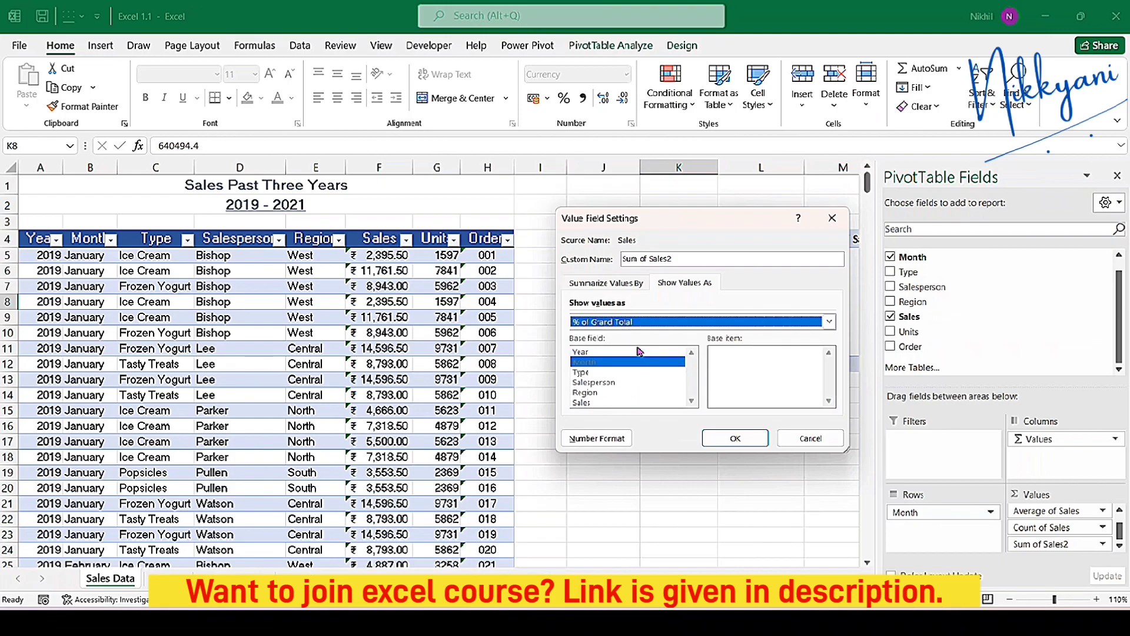
Rename the percentage value field as "Average of sales (%)" and apply its value field settings.
click(693, 260)
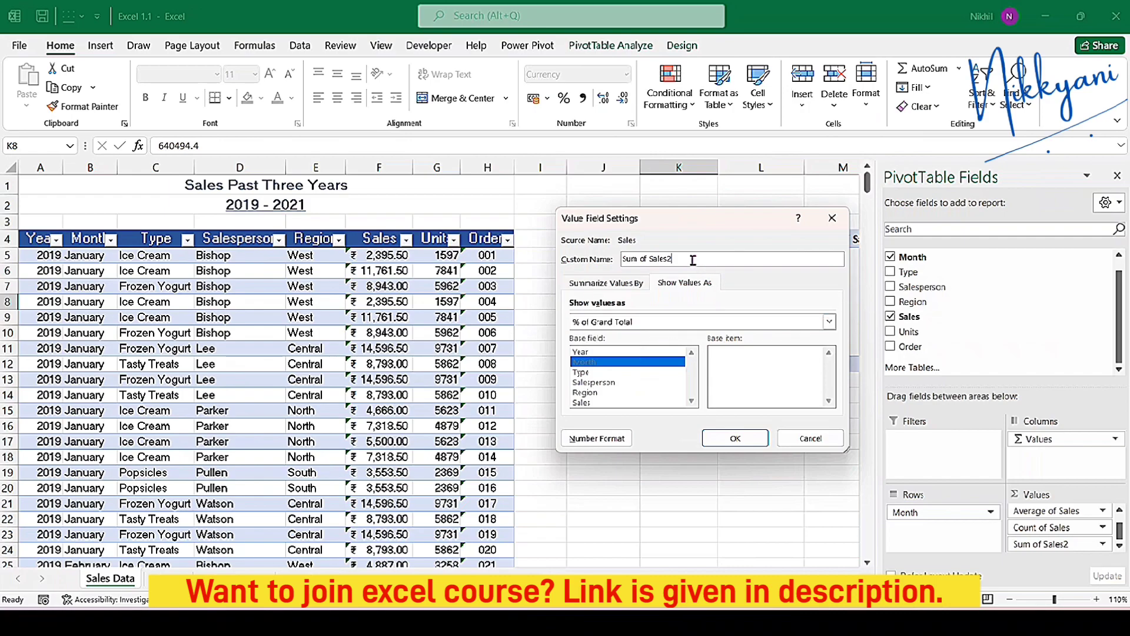
key(BackSpace)
key(BackSpace)
key(BackSpace)
key(BackSpace)
key(BackSpace)
key(BackSpace)
key(BackSpace)
key(BackSpace)
key(BackSpace)
key(BackSpace)
key(BackSpace)
key(BackSpace)
key(BackSpace)
text(Average of sales)
text(%))
click(732, 438)
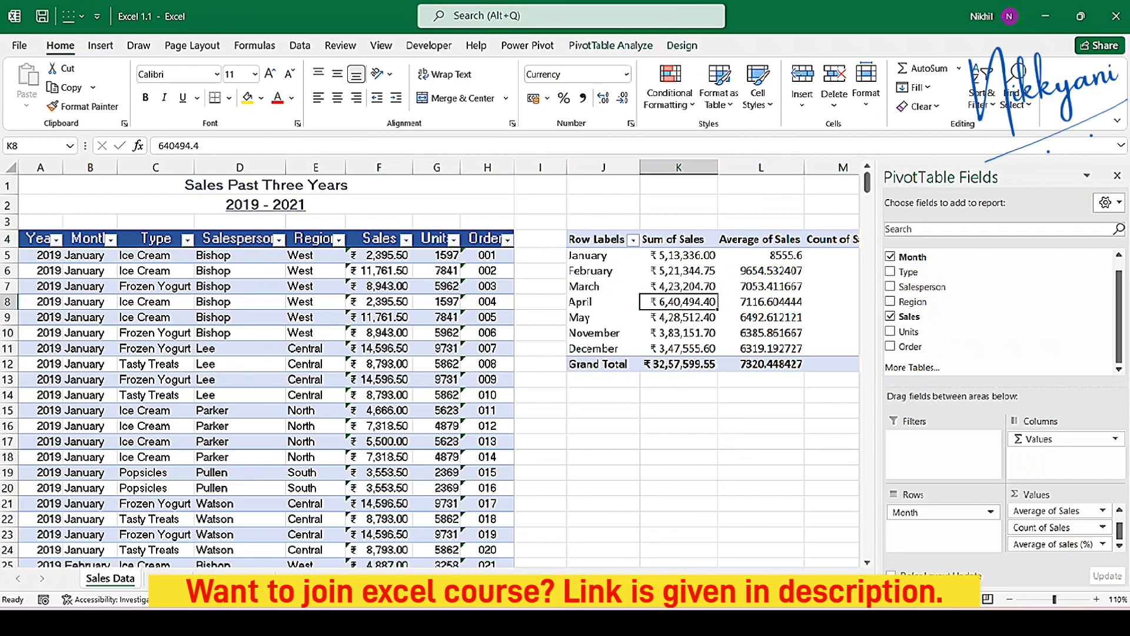
scroll(655, 560, right, 3)
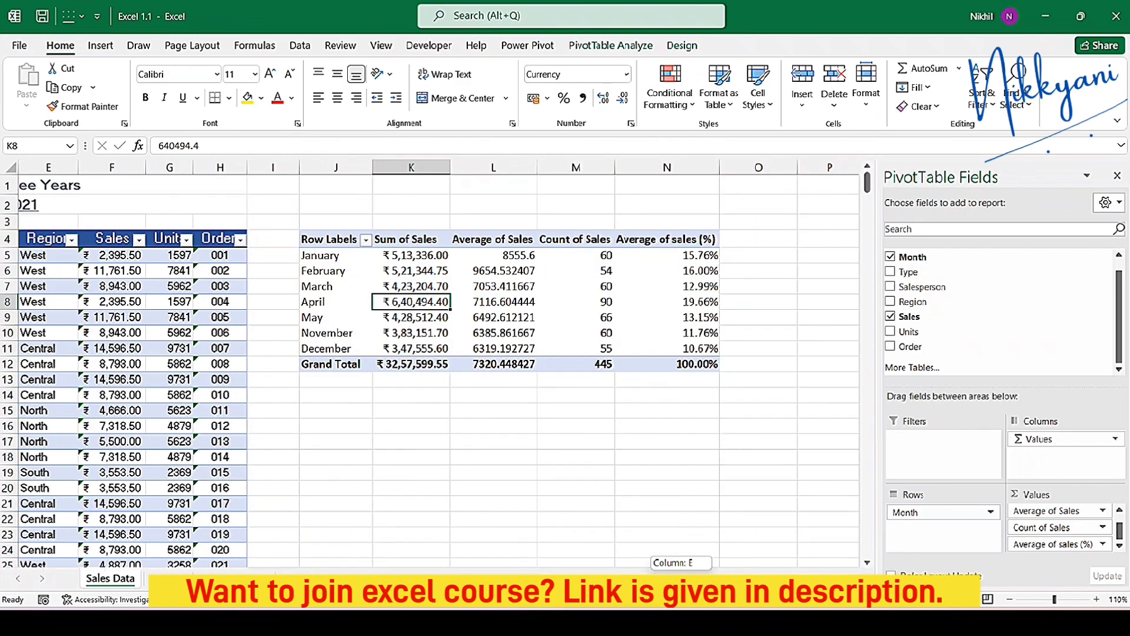